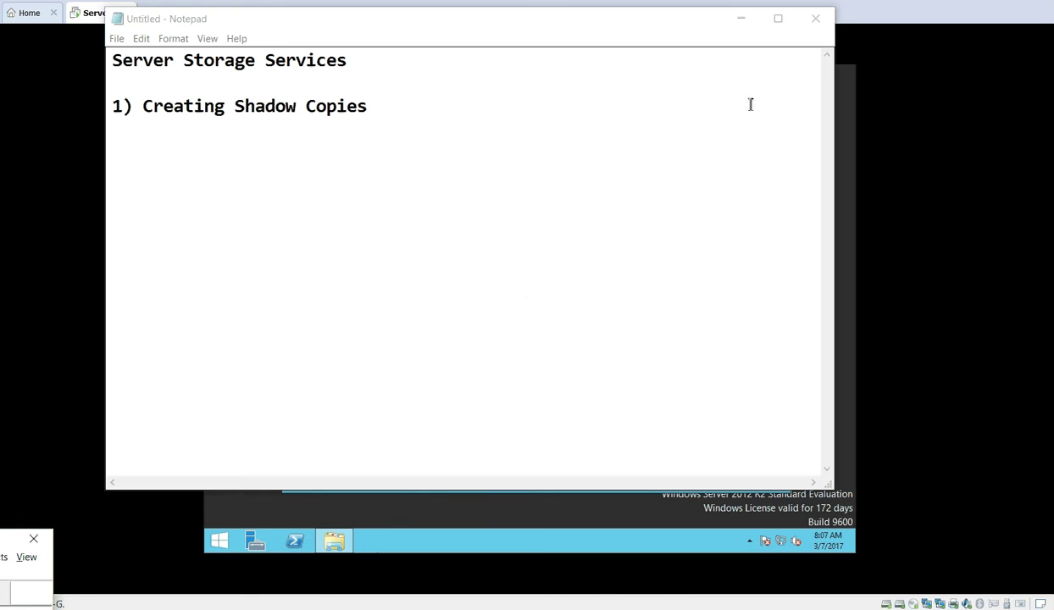
- Minimize the Notepad notes so File Explorer's This PC window shows
click(742, 23)
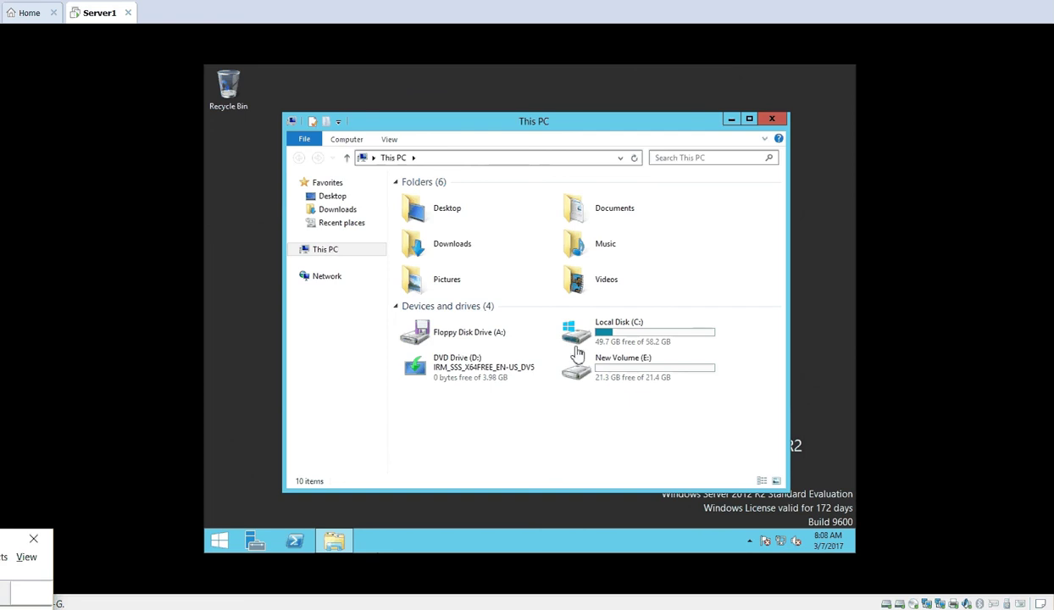
- Open the New Volume (E:) Properties dialog and move it up and left
click(627, 377)
right_click(628, 378)
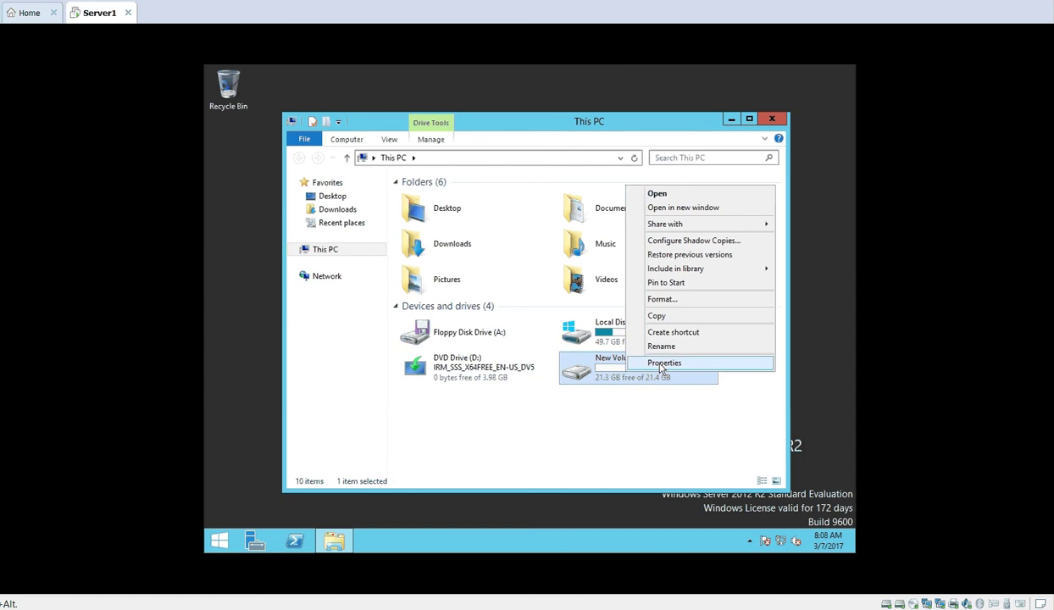
click(662, 363)
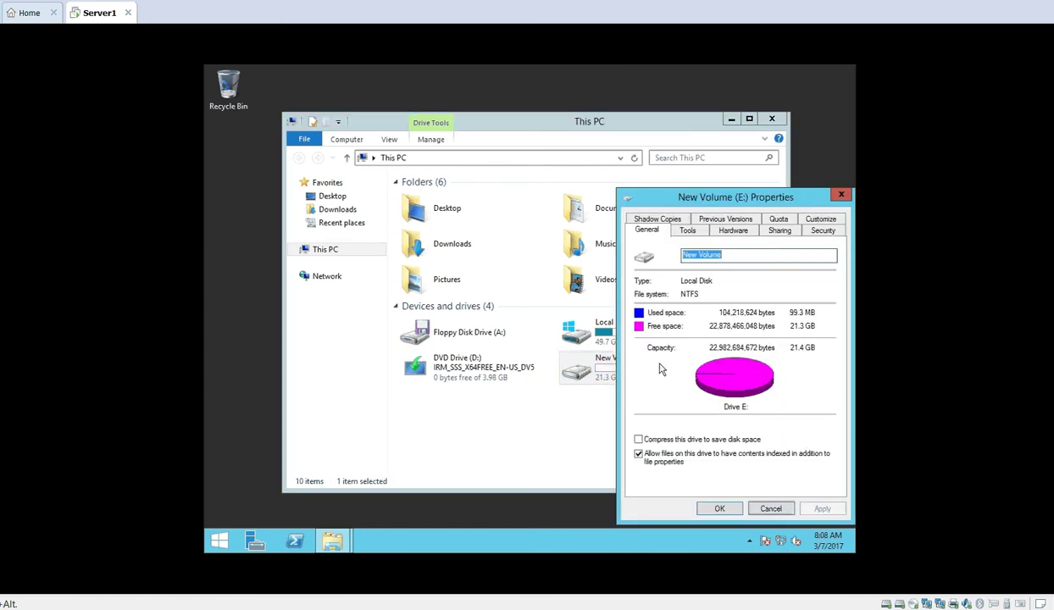
drag(723, 199, 524, 144)
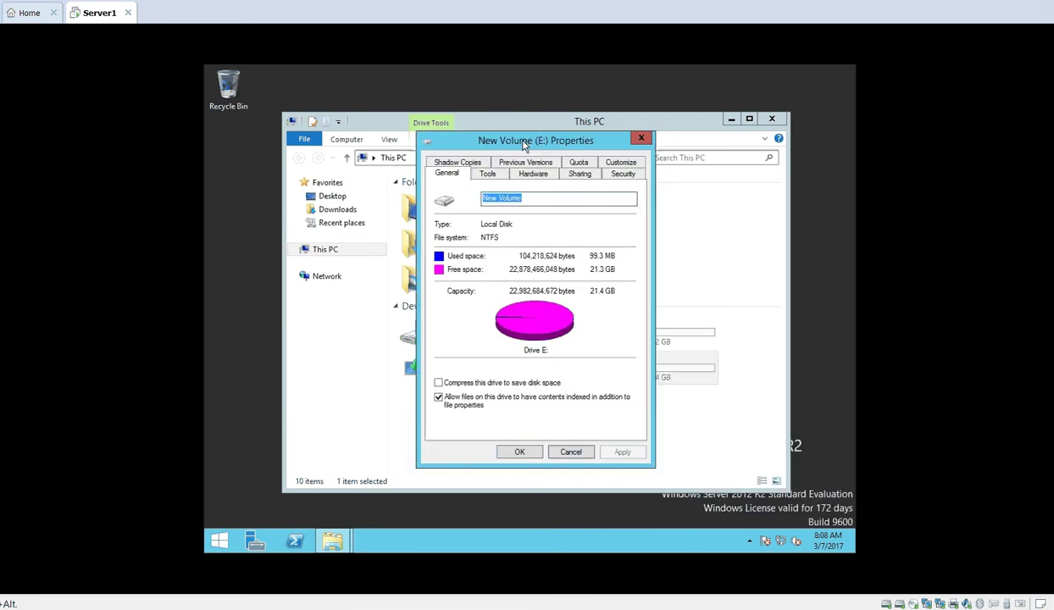
- Enable shadow copies on E:\, create a snapshot, and close the properties with OK
click(464, 163)
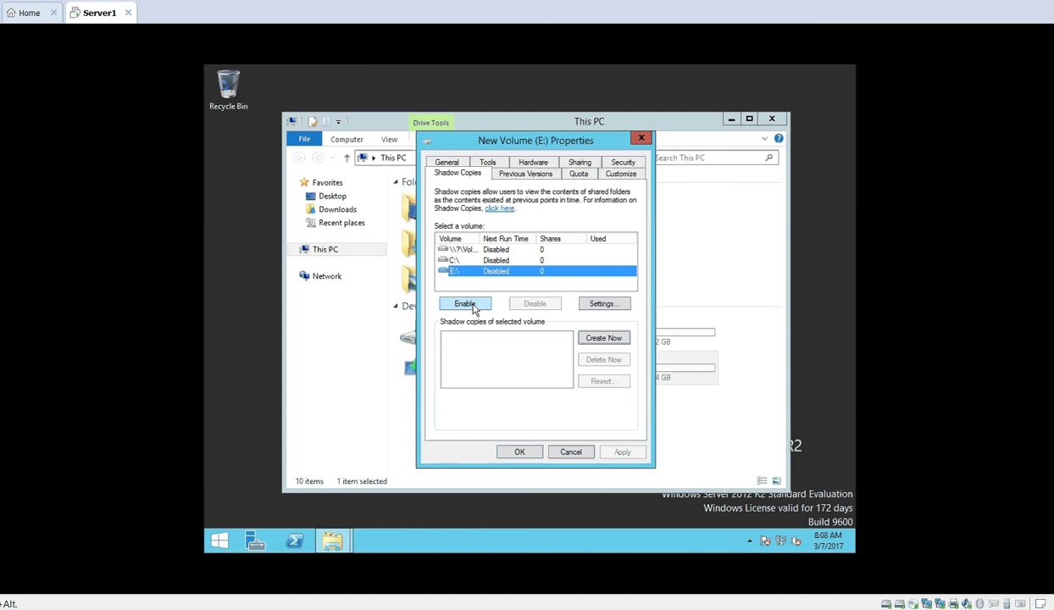
click(473, 307)
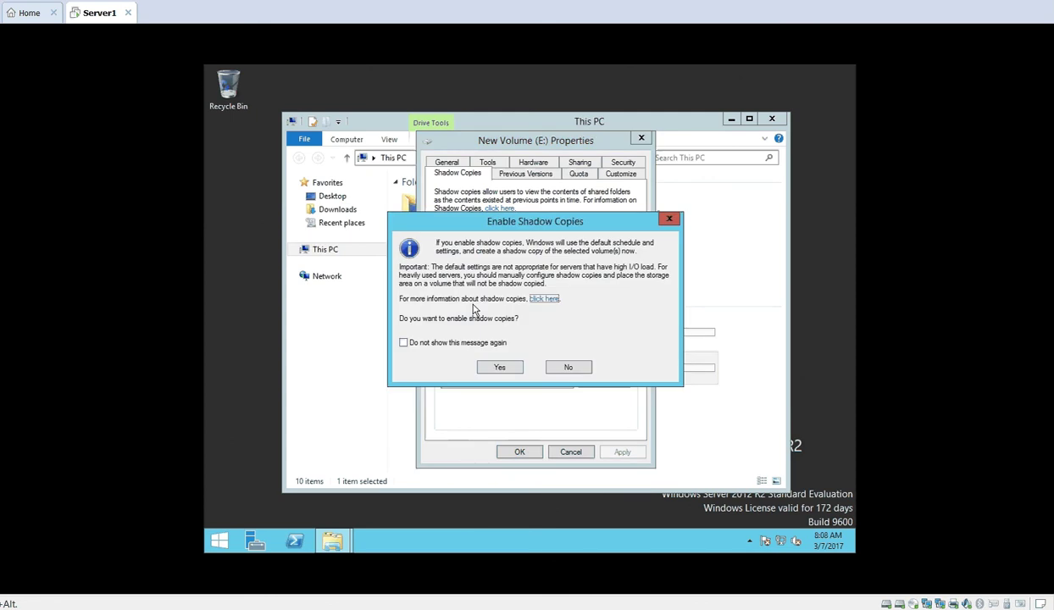
click(500, 369)
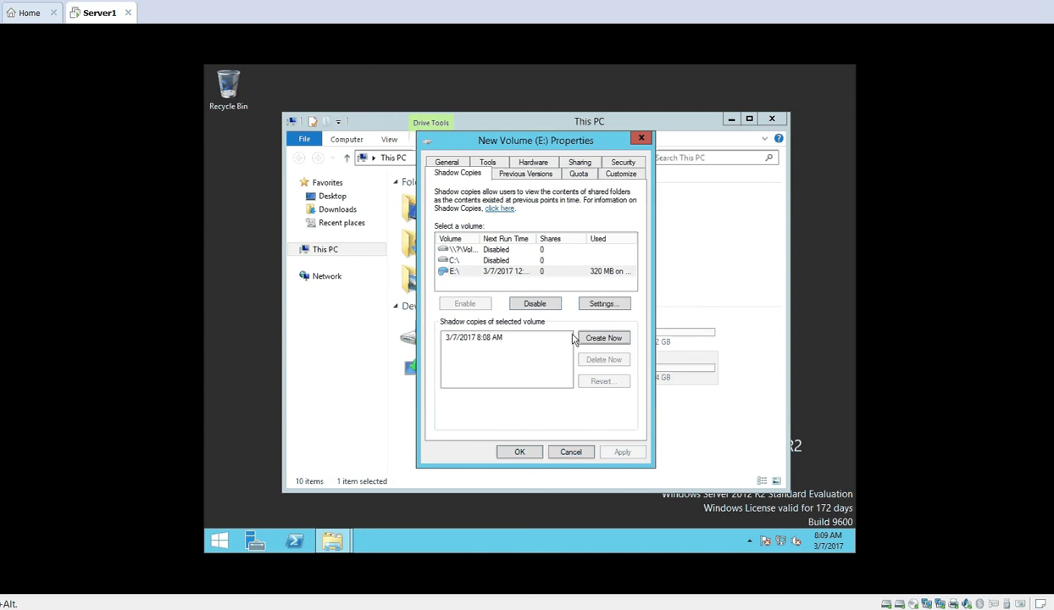
click(602, 338)
click(520, 452)
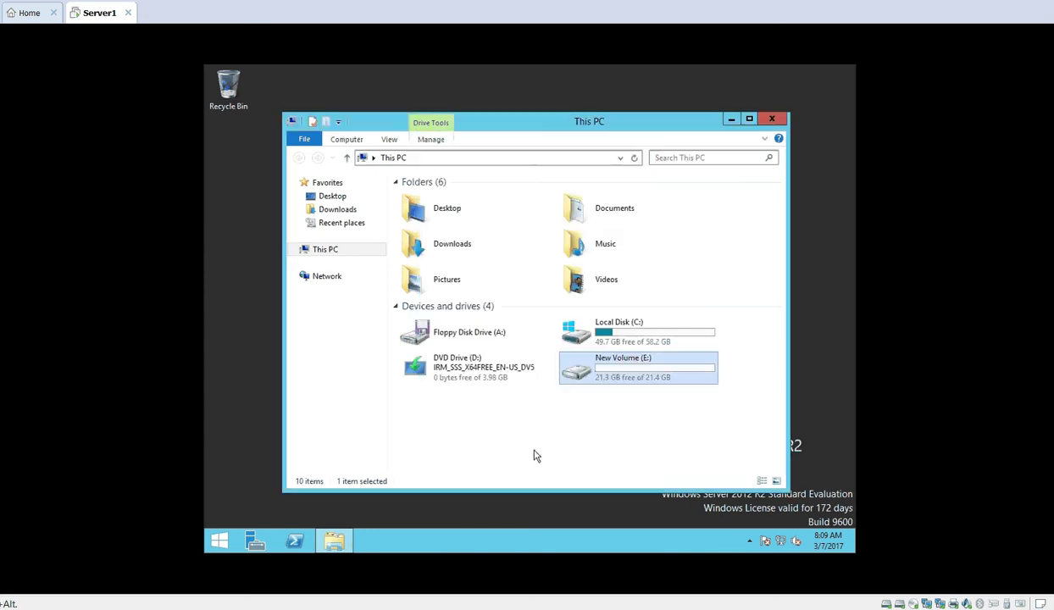
- Create a folder named 'Before Shadow' on New Volume (E:) and go back to This PC
double_click(629, 380)
right_click(457, 311)
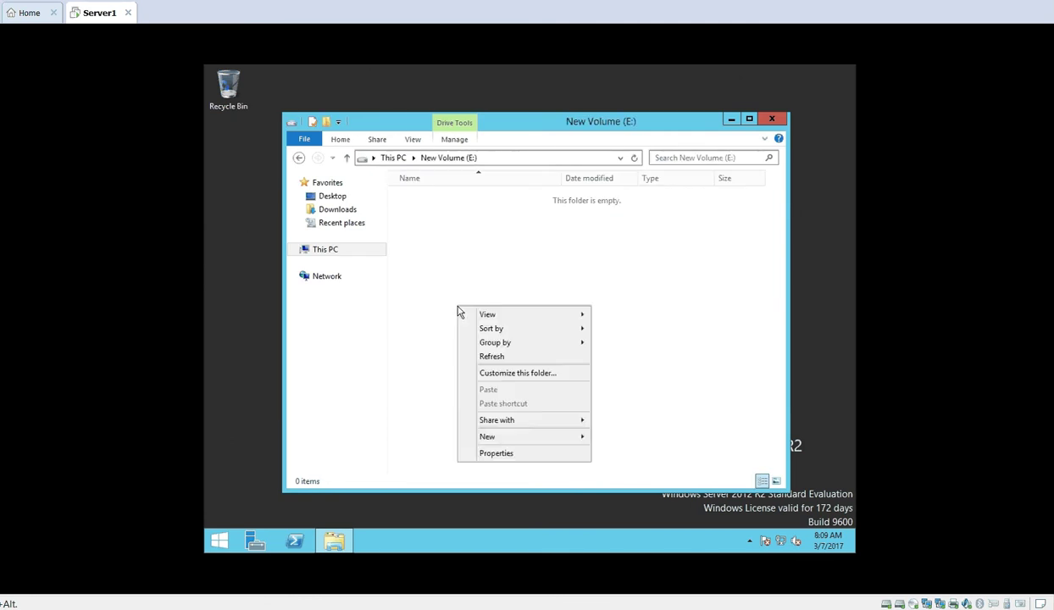
mouse_move(498, 436)
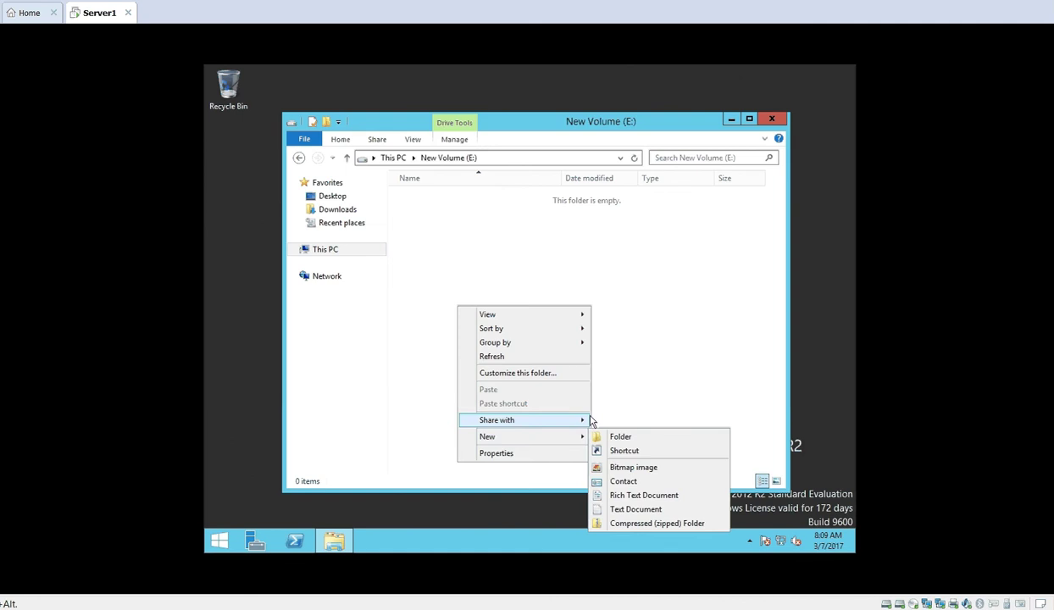
mouse_move(563, 436)
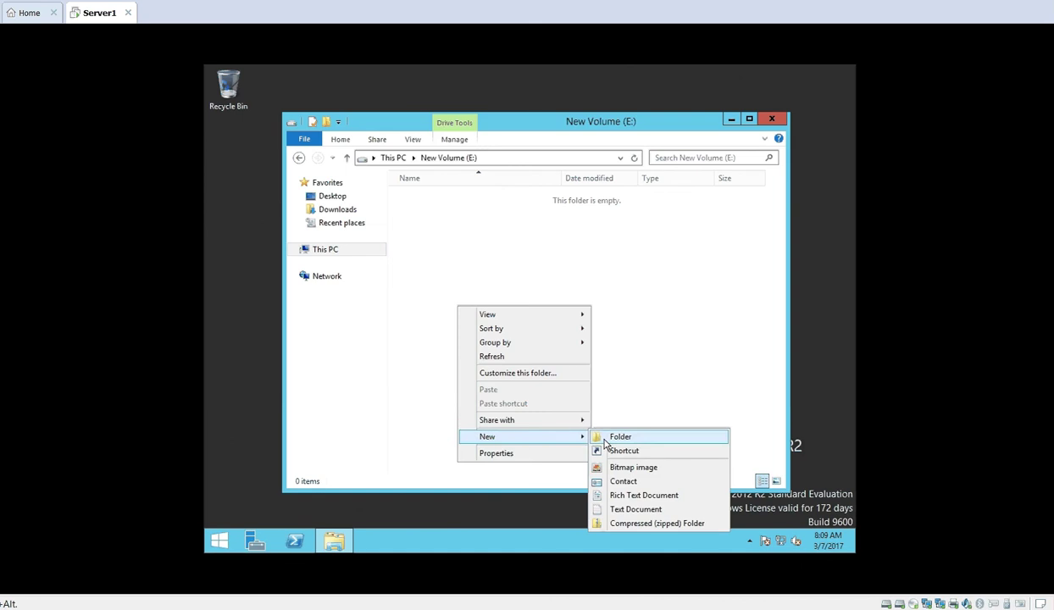
click(604, 439)
text(B)
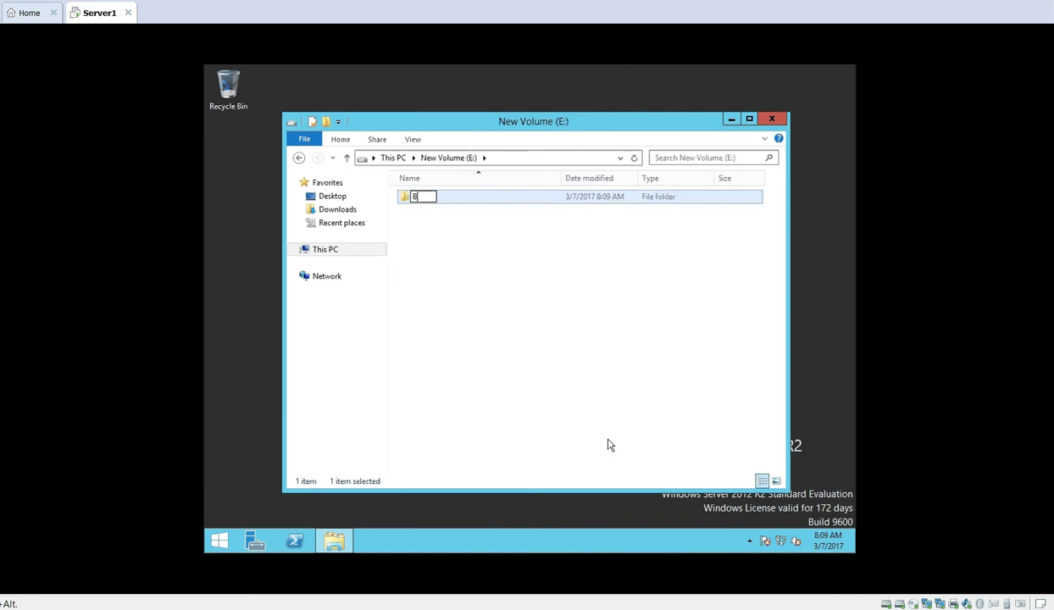
text(efore Shado)
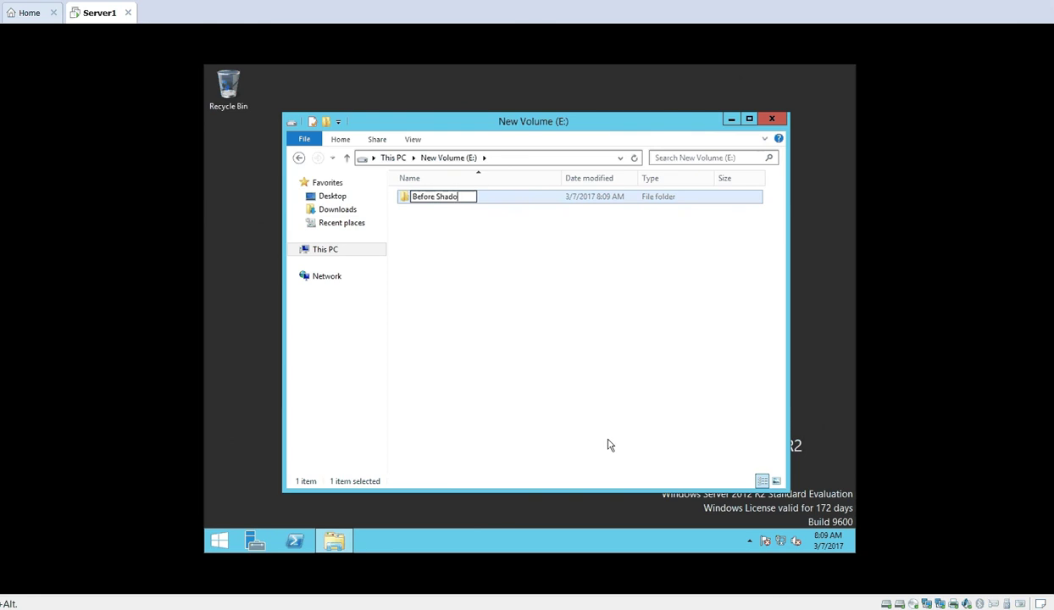
text(w)
click(558, 333)
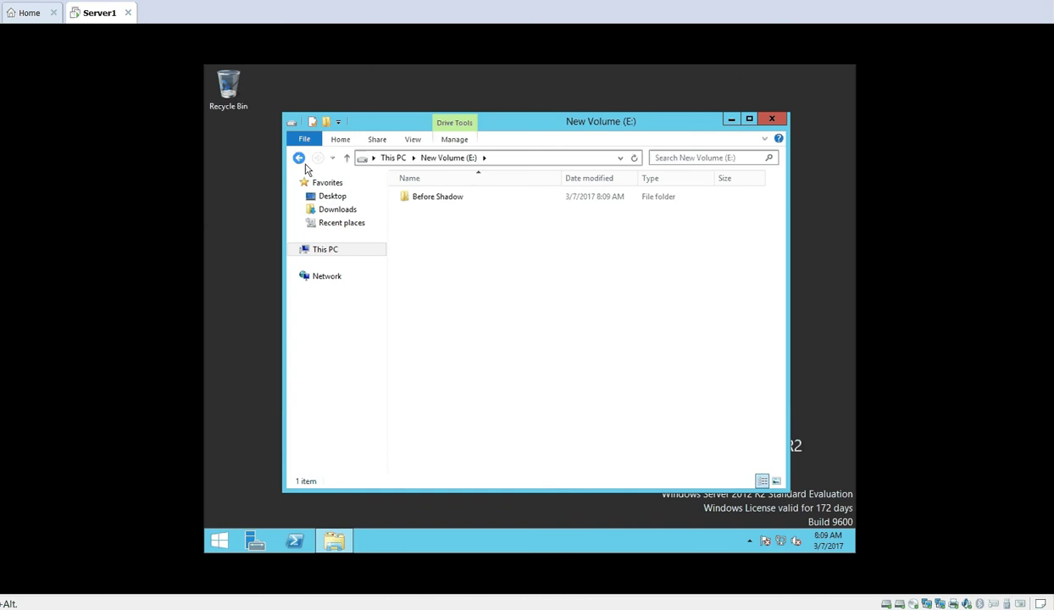
click(300, 161)
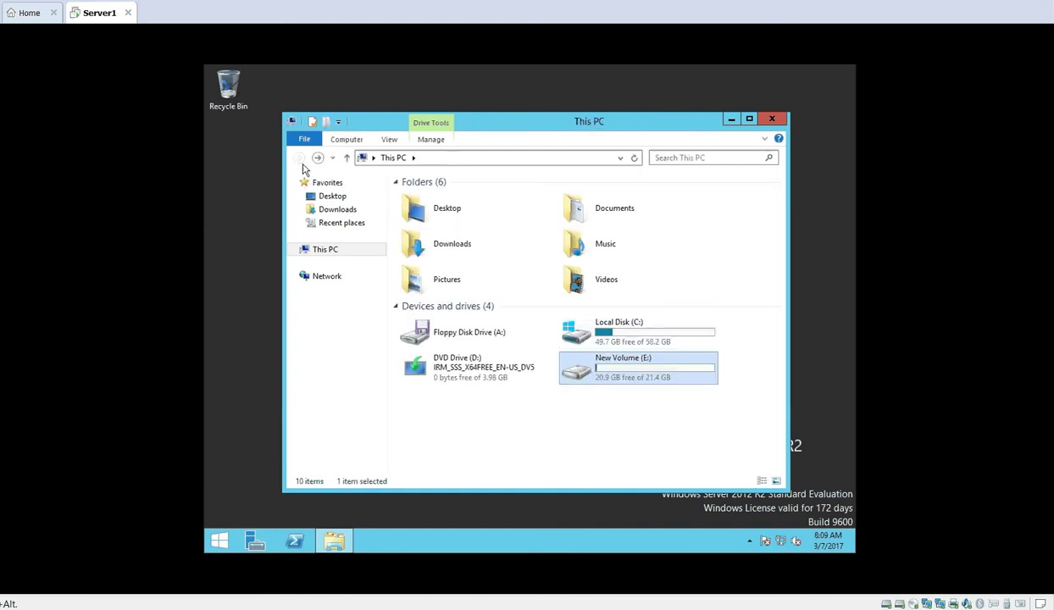
- Delete E:'s 3/7/2017 8:08 AM shadow copy and create a fresh 8:09 AM one
right_click(642, 367)
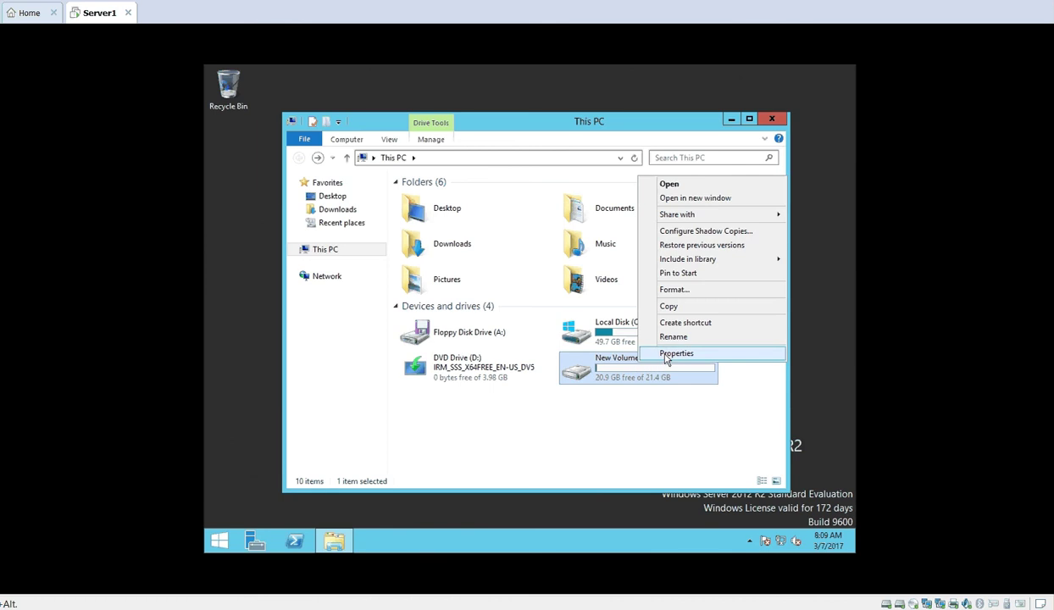
click(676, 353)
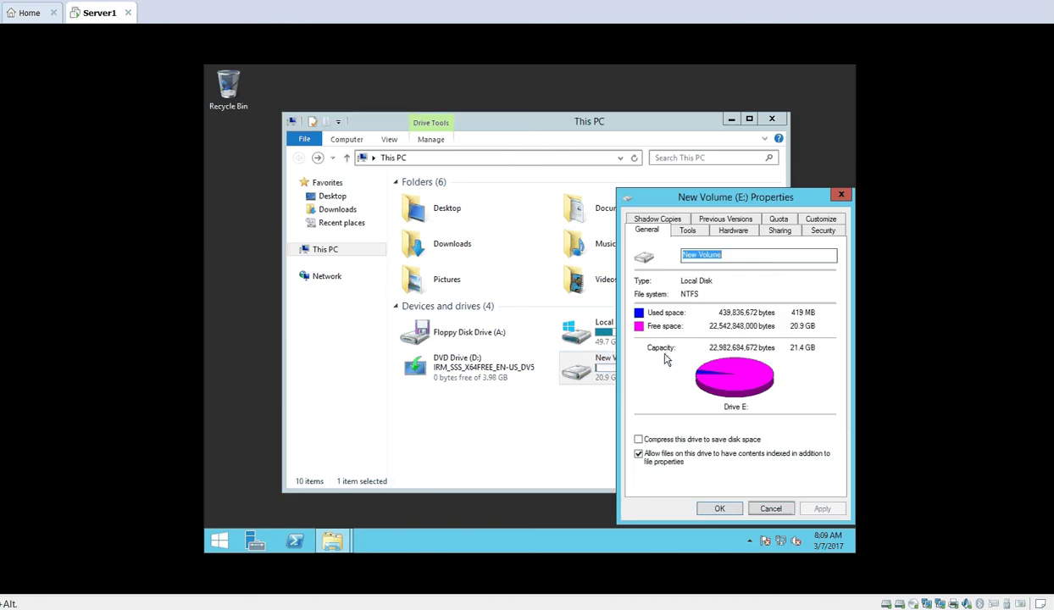
click(676, 220)
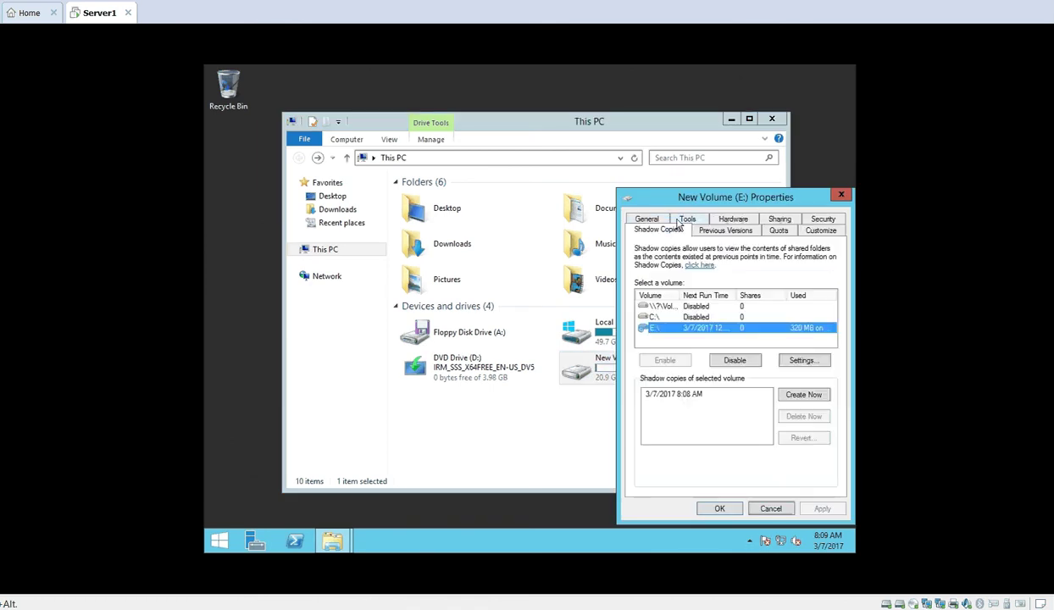
click(684, 400)
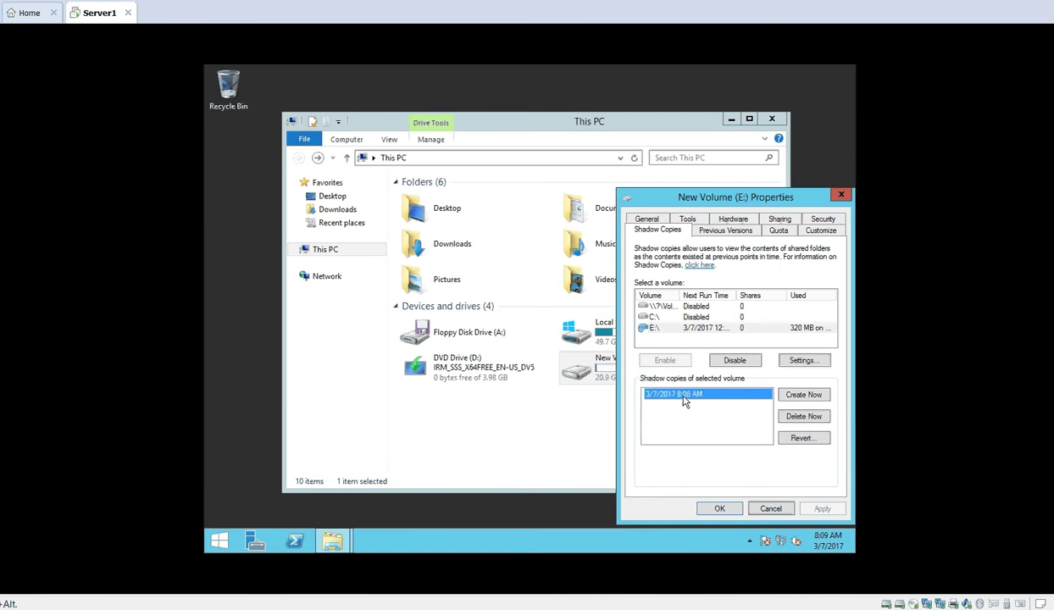
click(801, 417)
click(570, 350)
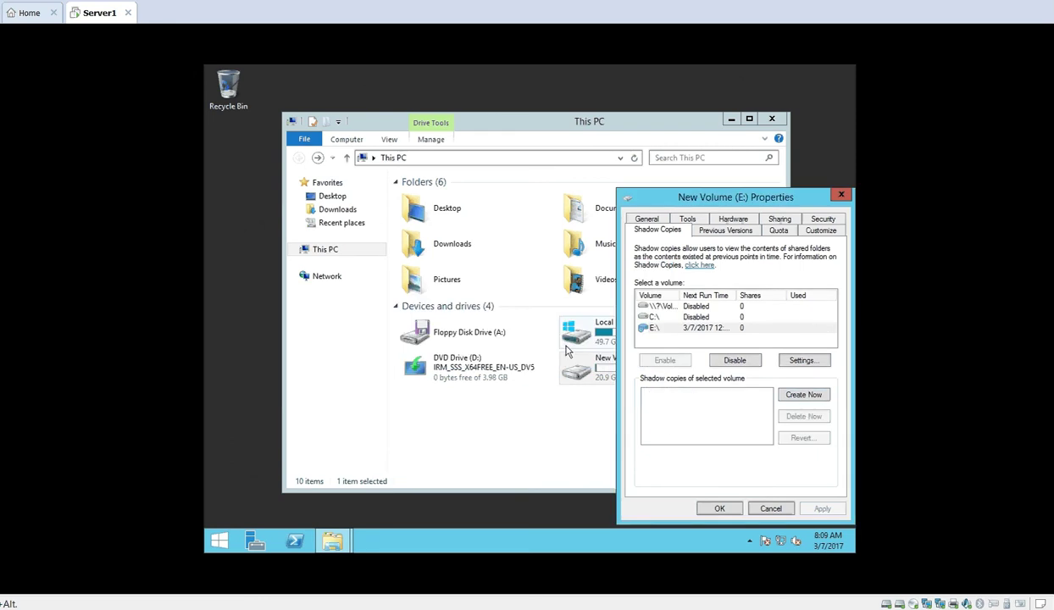
click(803, 396)
click(719, 509)
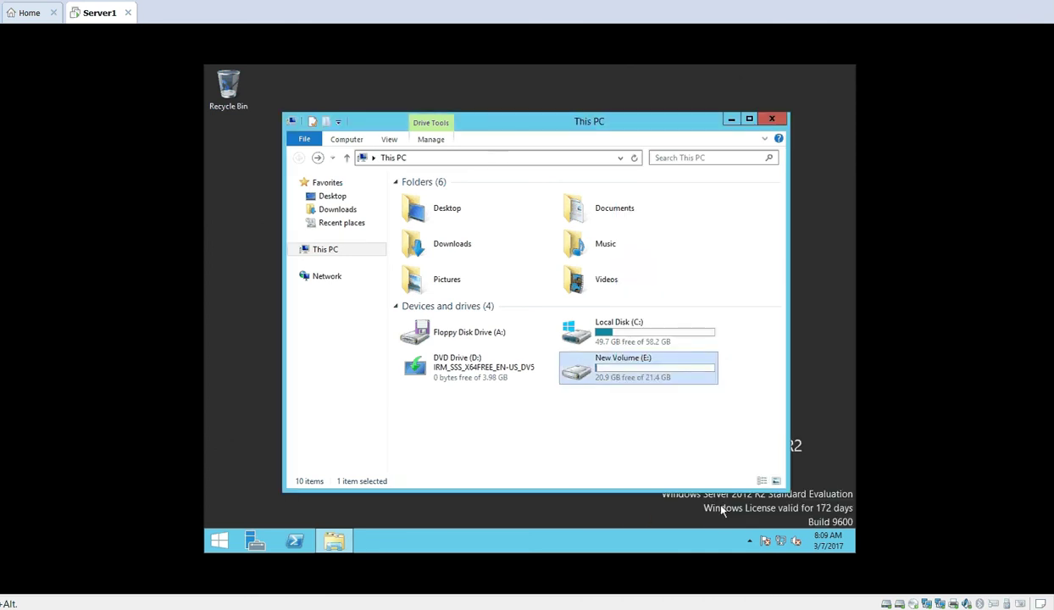
- Create an 'After Shadow' folder on E: next to Before Shadow, then return to This PC
double_click(654, 371)
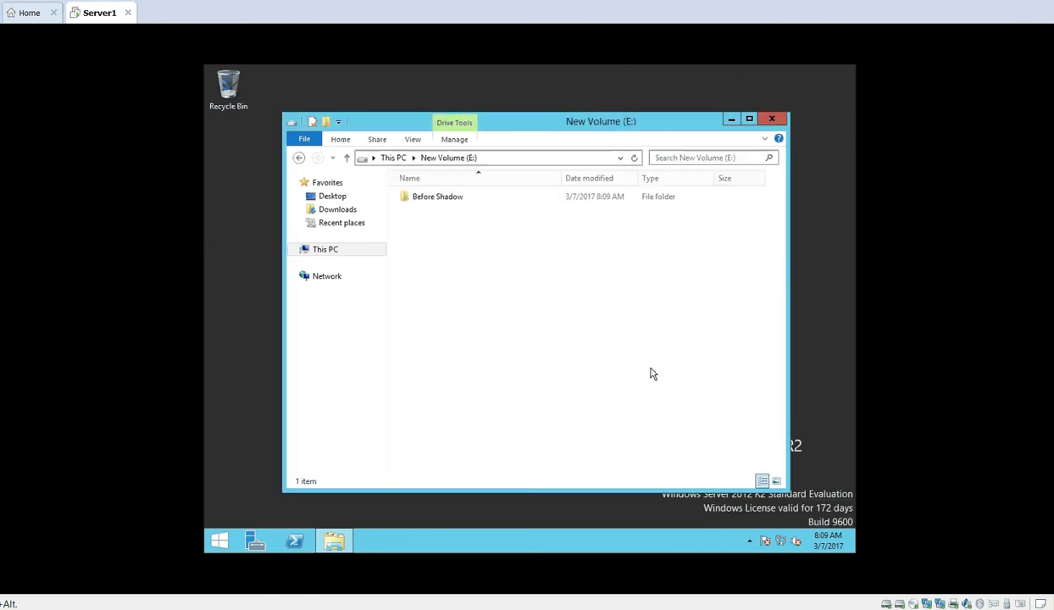
right_click(442, 219)
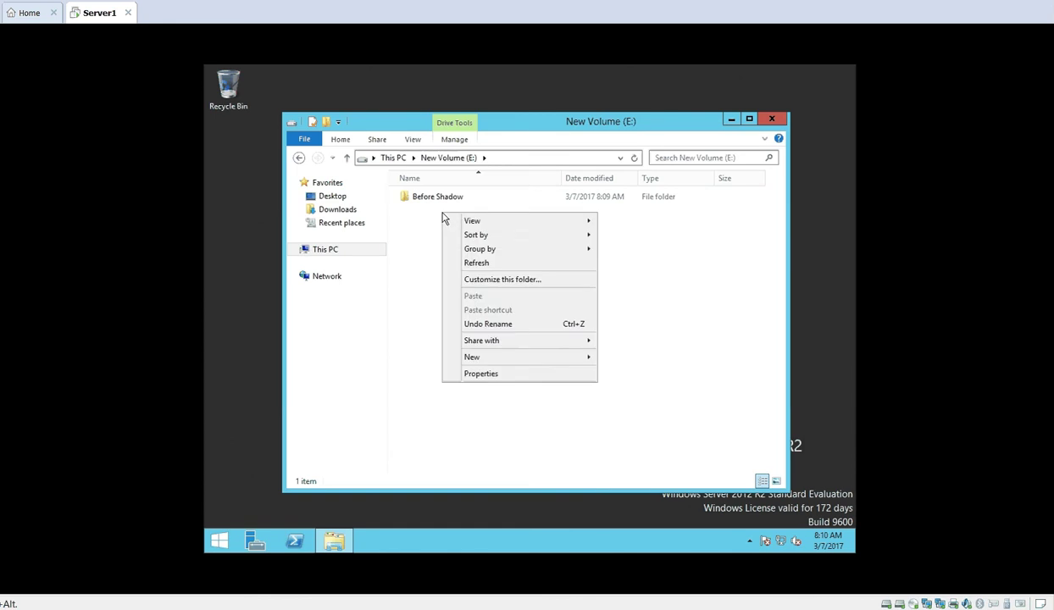
mouse_move(477, 359)
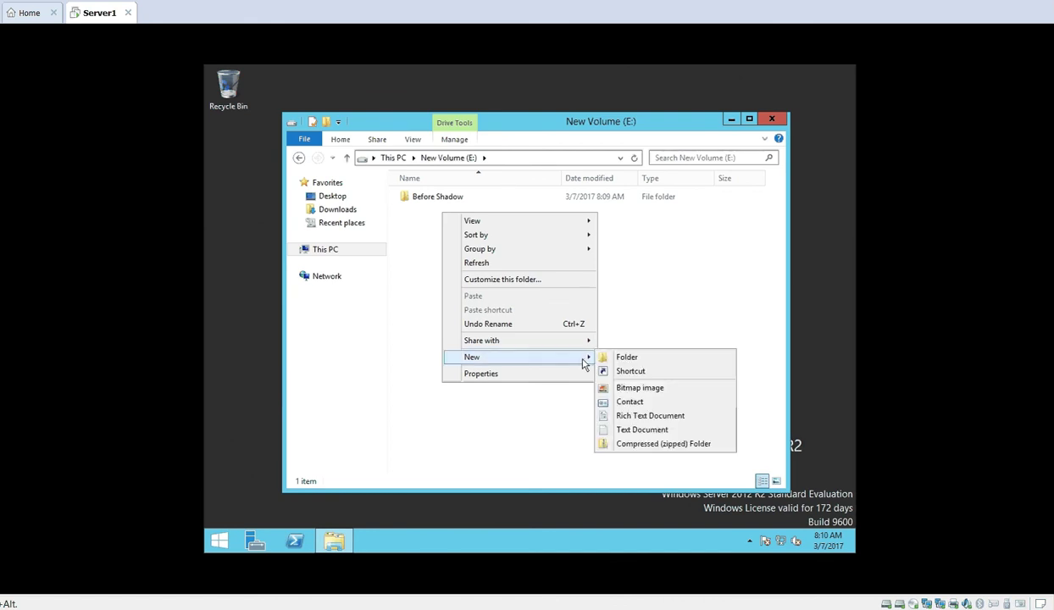
click(619, 358)
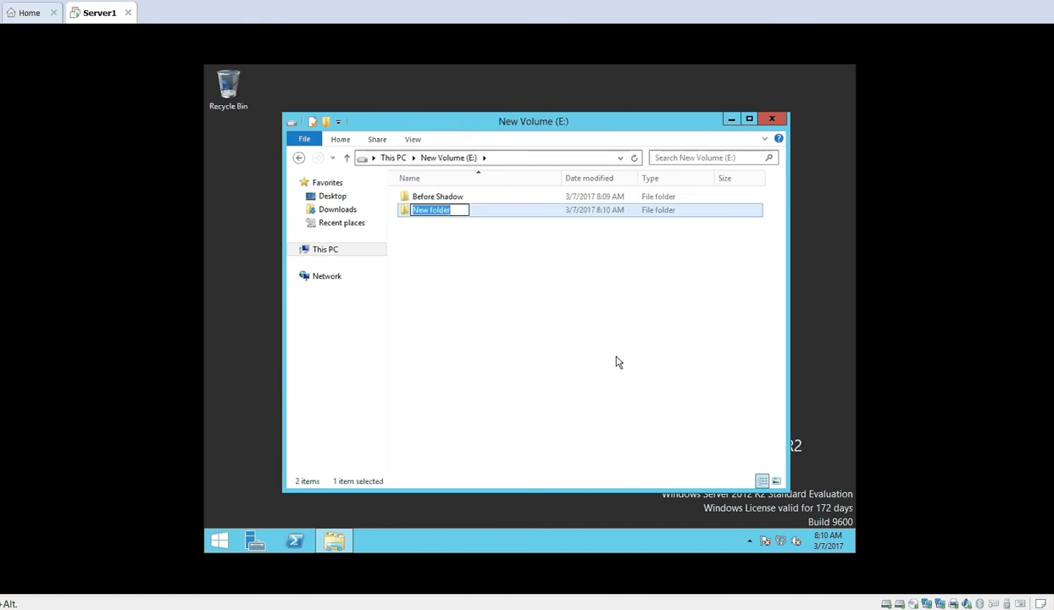
text(After)
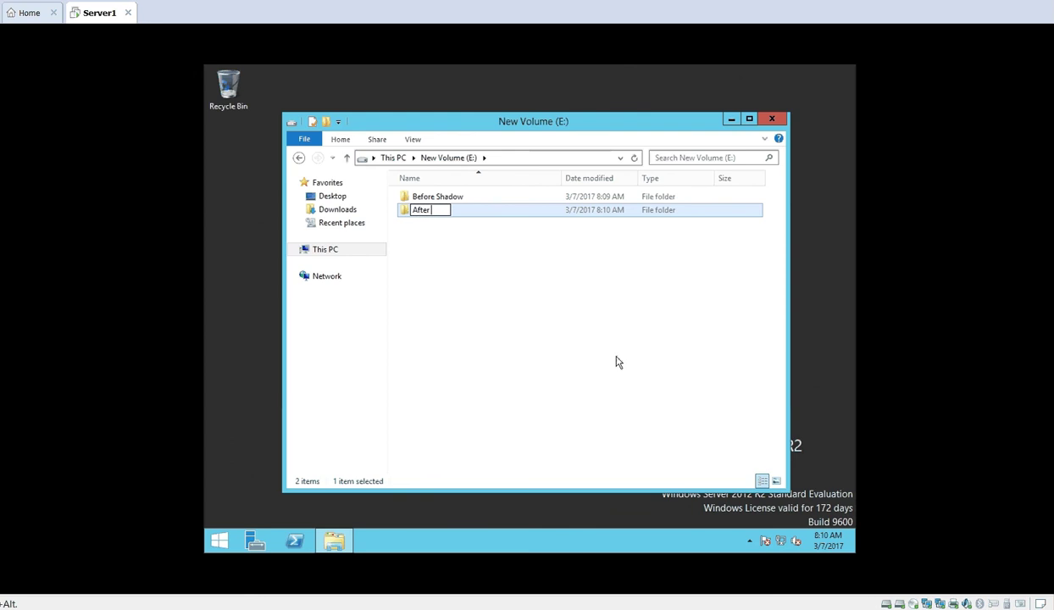
text( Shadow)
key(Return)
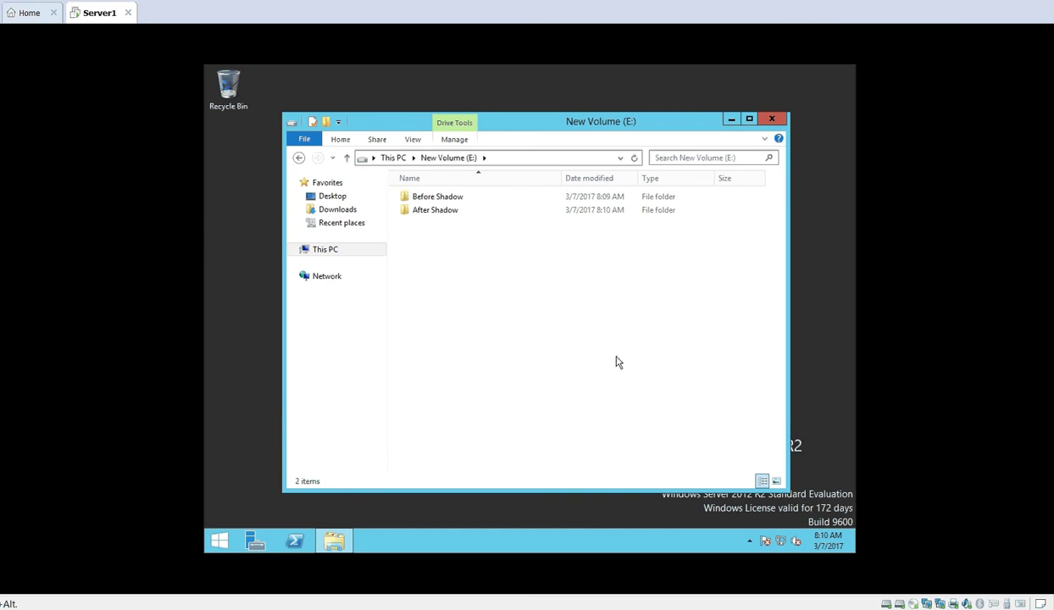
click(299, 158)
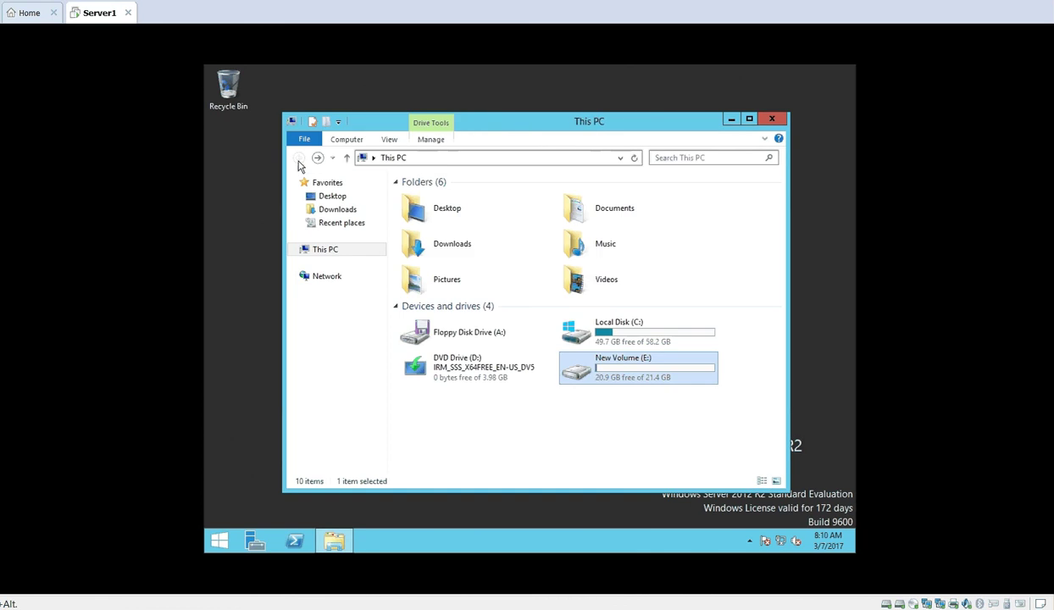
- Open E:'s Properties on Shadow Copies and select the 3/7/2017 8:09 AM copy
right_click(675, 382)
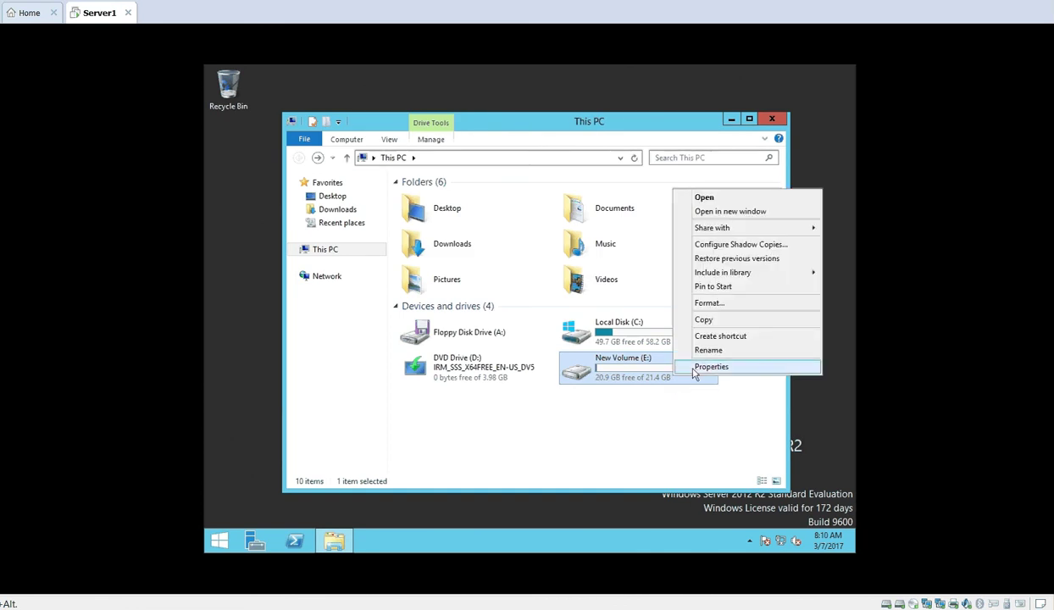
click(678, 365)
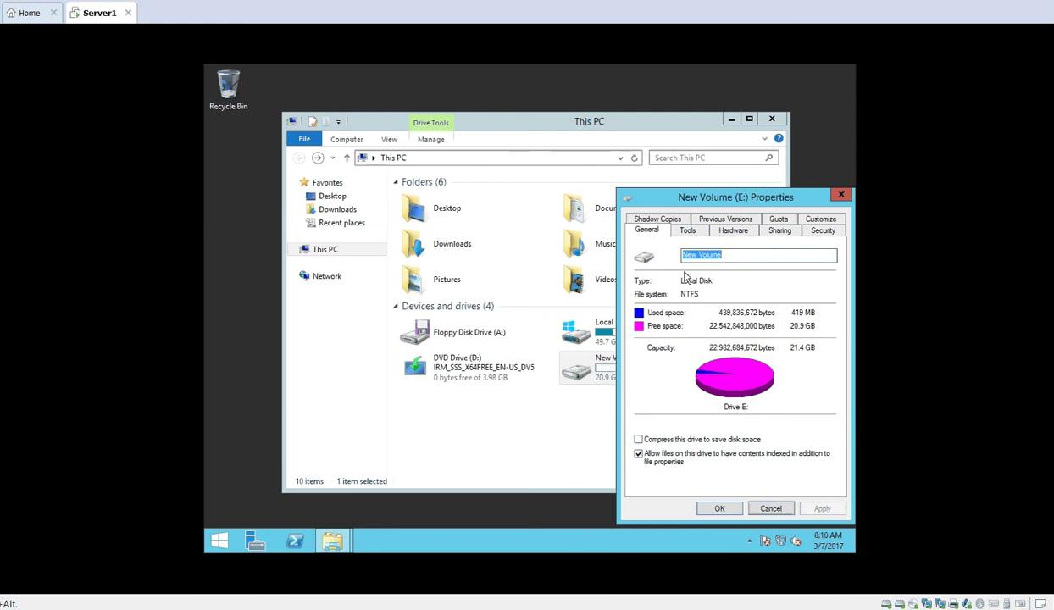
click(670, 219)
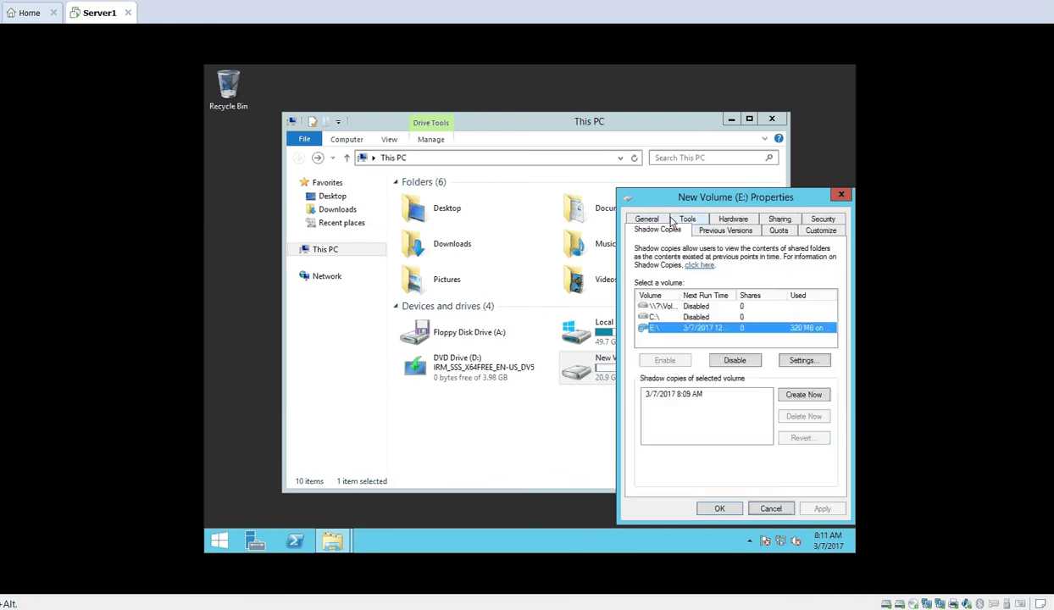
click(694, 395)
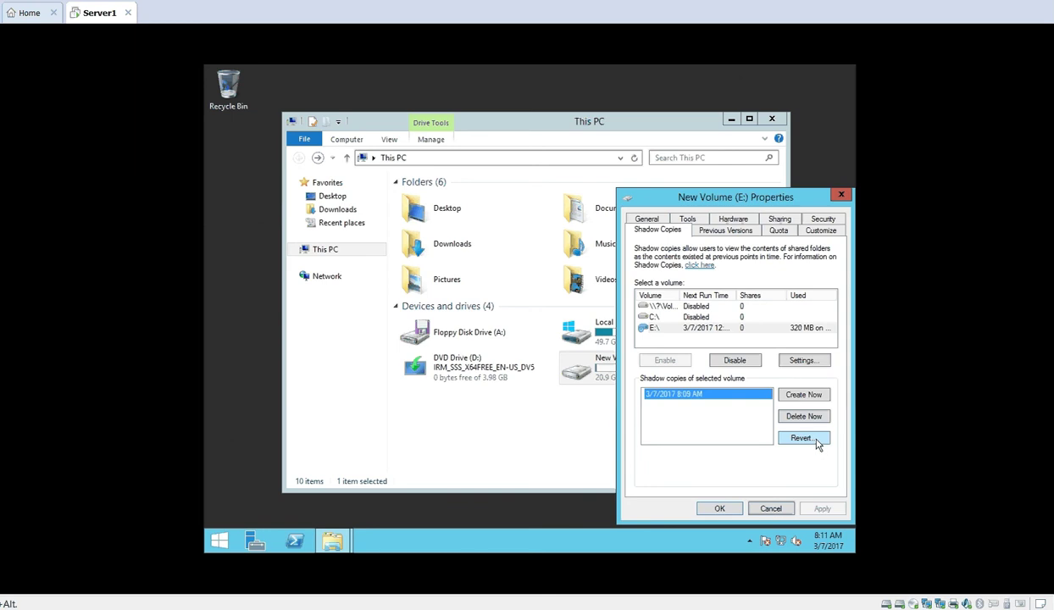
- Revert E: to the 8:09 AM shadow copy, then open E: to confirm only Before Shadow remains
click(801, 438)
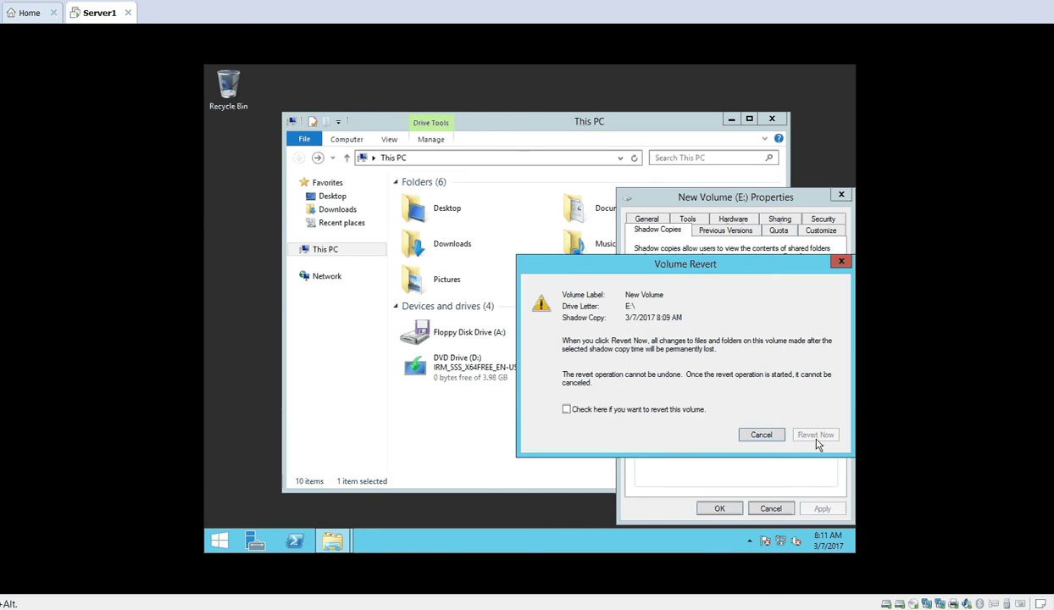
click(632, 410)
click(813, 435)
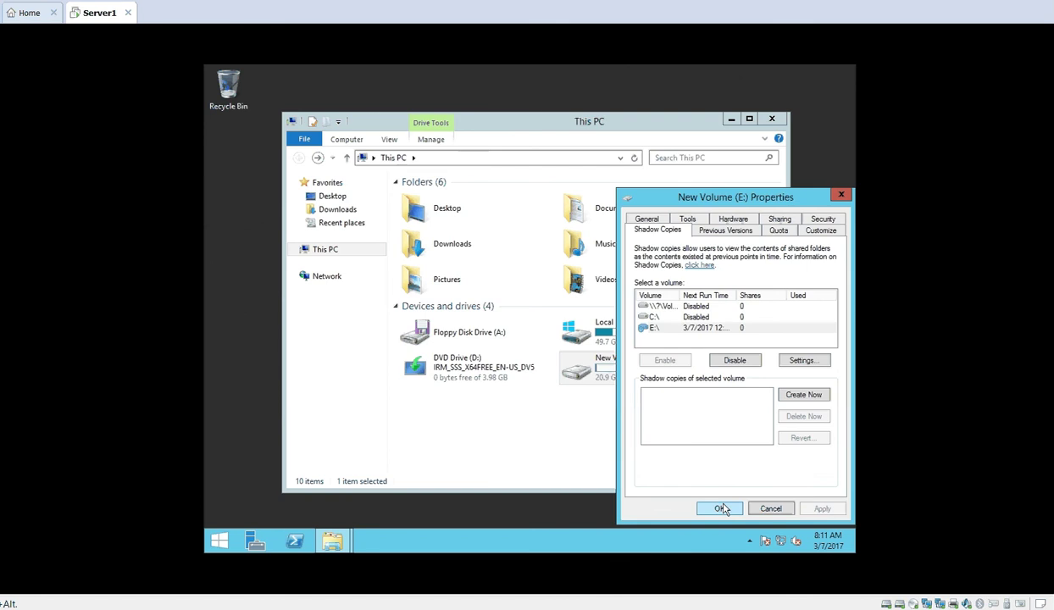
click(720, 508)
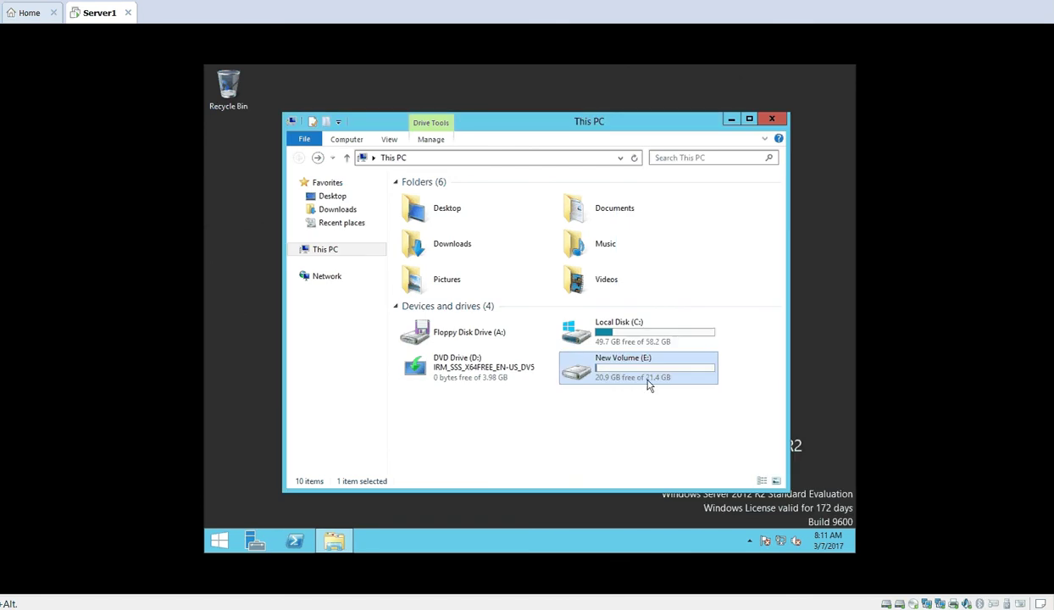
double_click(647, 379)
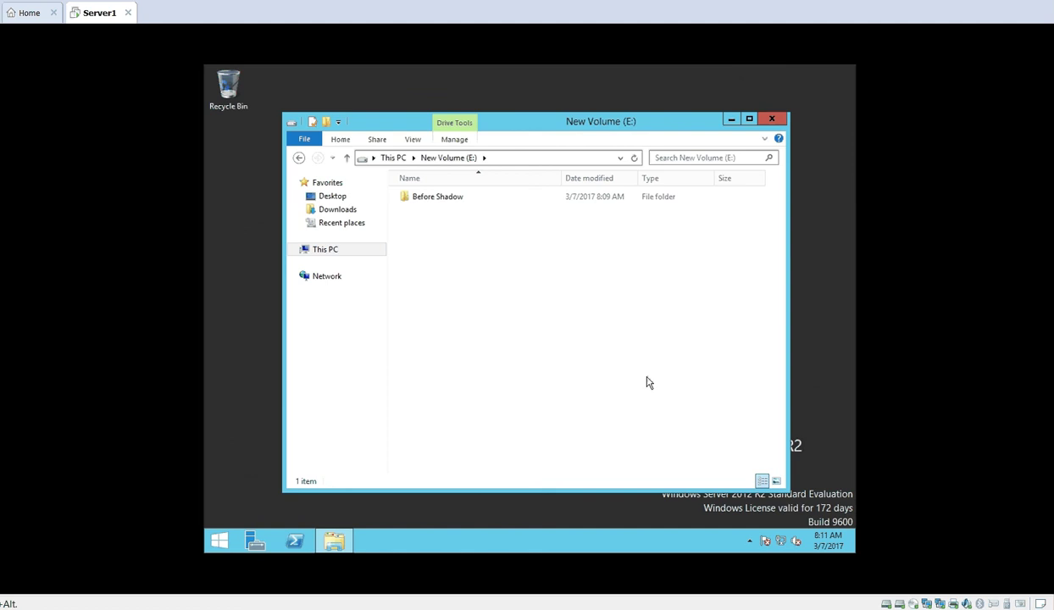